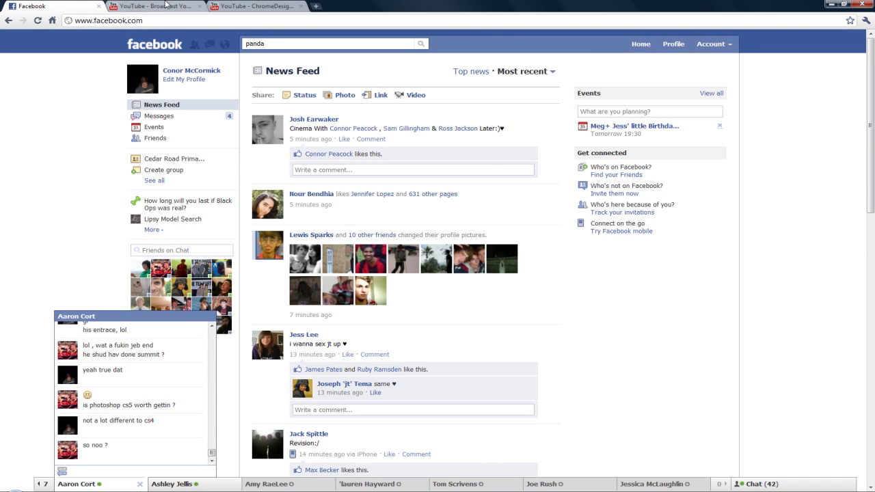
Open My Videos from the YouTube account menu and scroll through the recent uploads
click(151, 6)
click(232, 6)
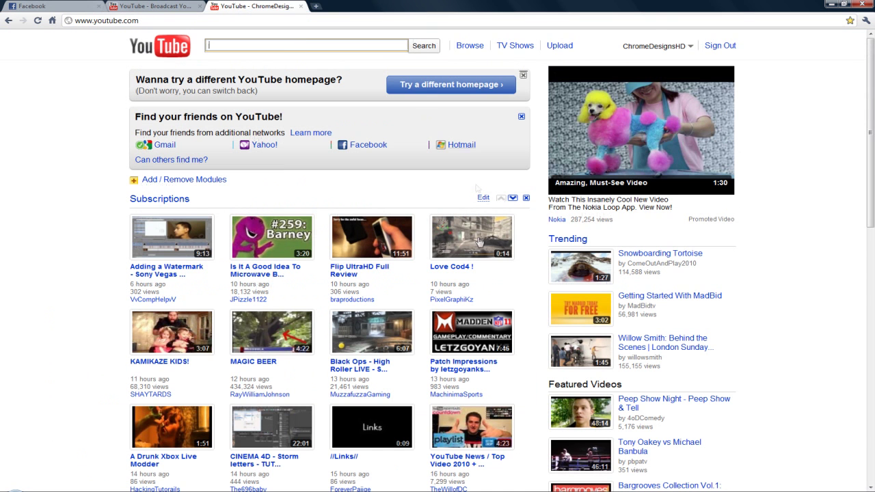
click(658, 48)
click(663, 75)
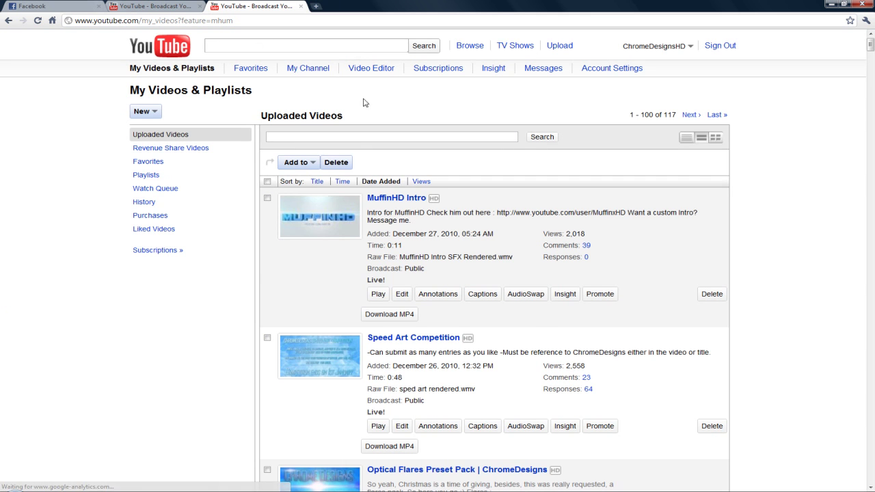
scroll(345, 317, down, 4)
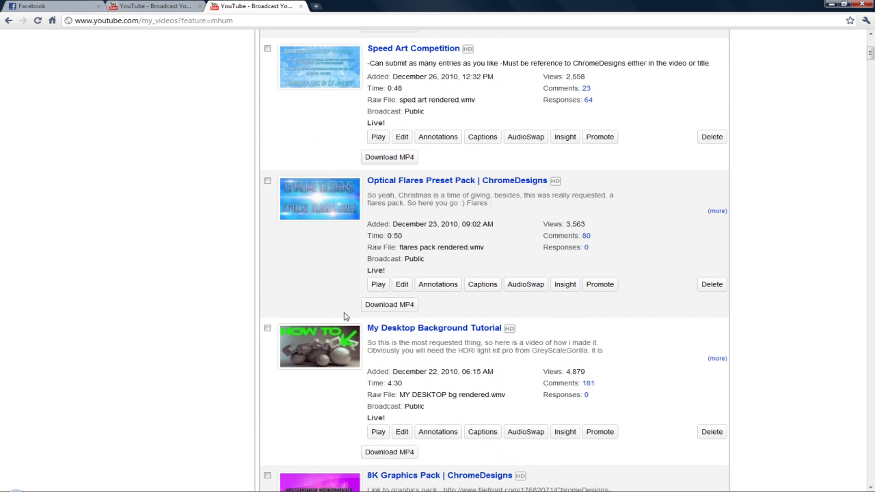
scroll(345, 316, down, 1)
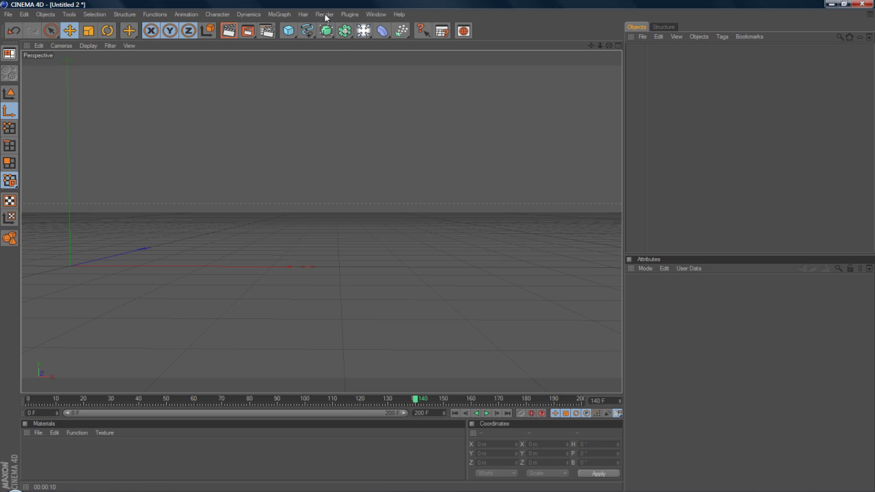
Add a MoGraph text object reading CONOR in the BankGothic Md BT font
click(279, 13)
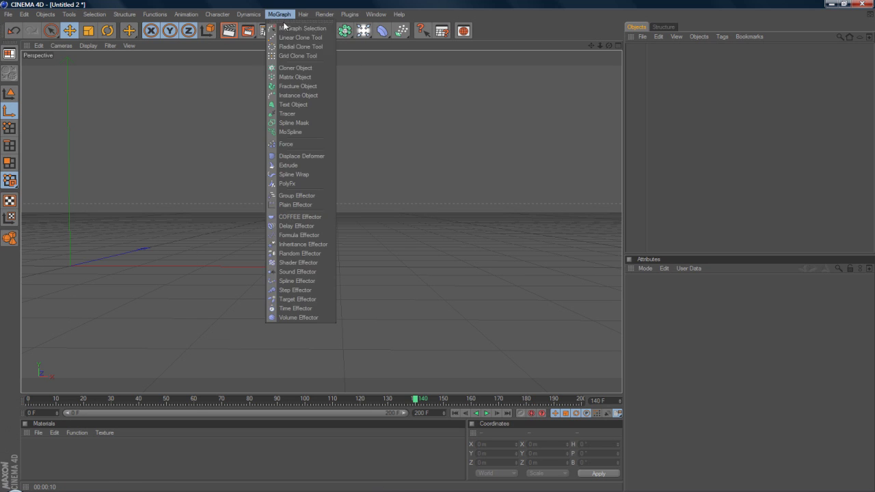
click(295, 104)
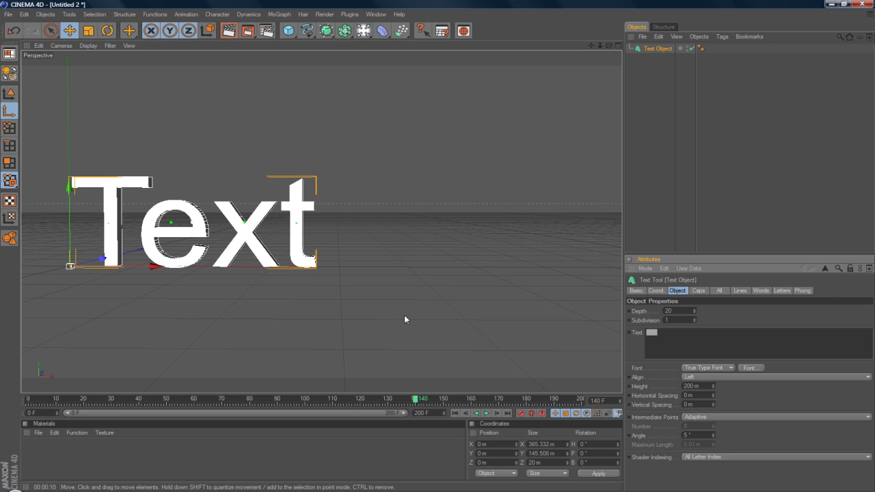
text(CONOR)
click(748, 367)
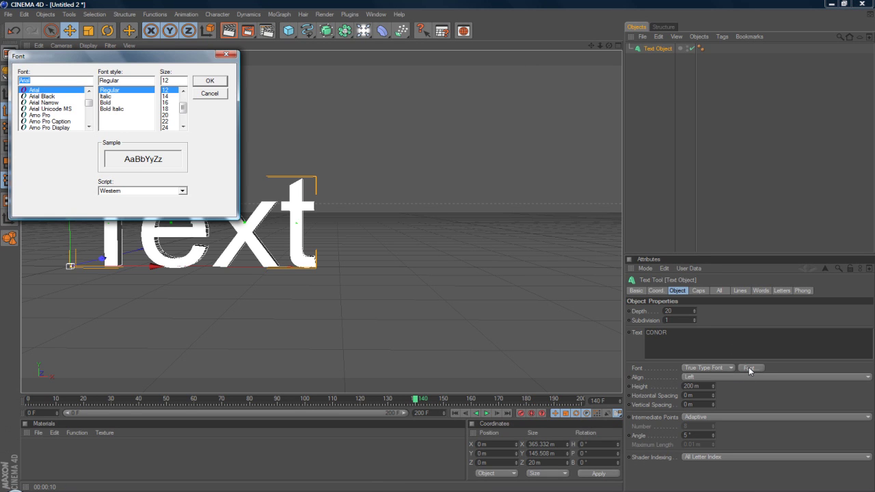
text(B)
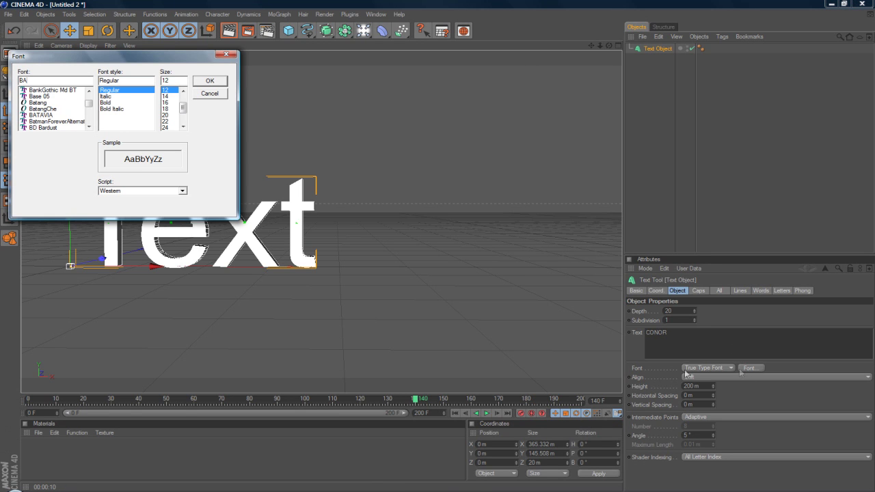
text(A)
click(49, 90)
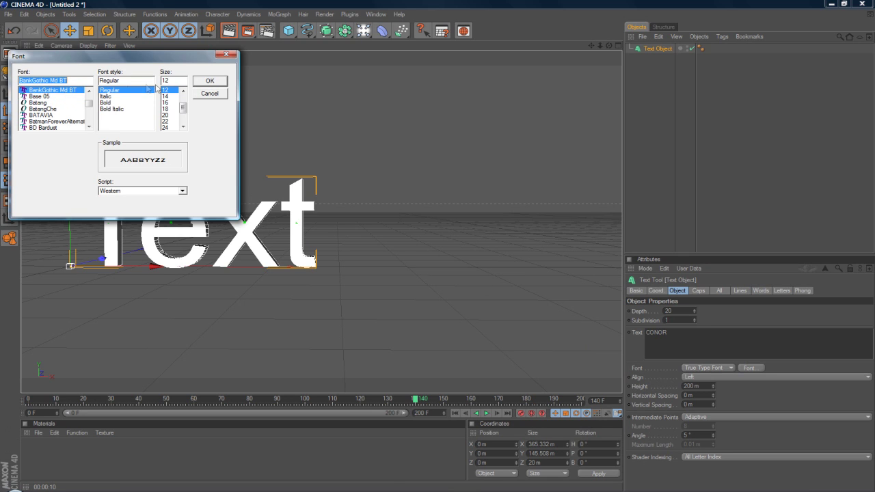
click(199, 82)
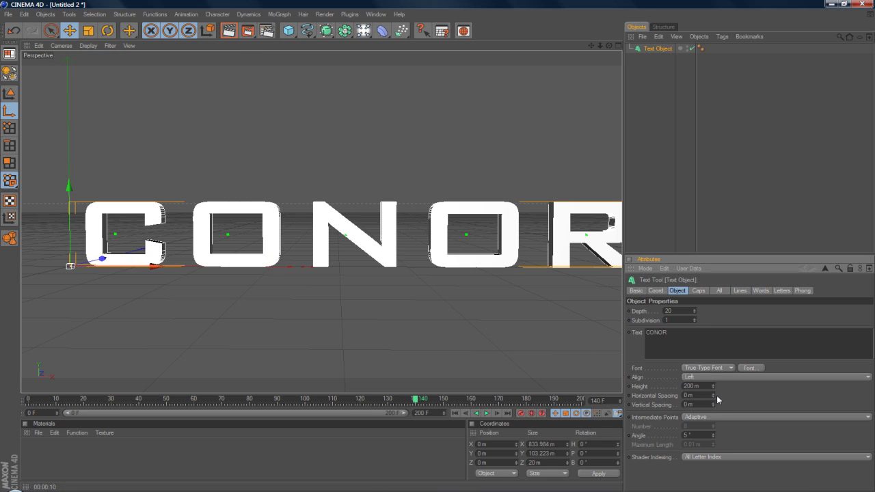
Tighten the CONOR letter spacing to -29 m and give both start and end Fillet Caps
drag(714, 396, 711, 395)
click(697, 290)
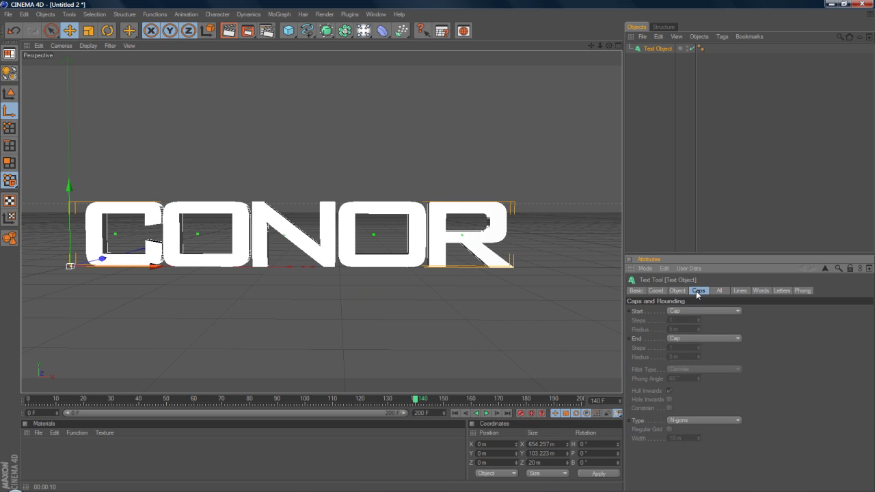
click(696, 309)
click(694, 335)
click(694, 338)
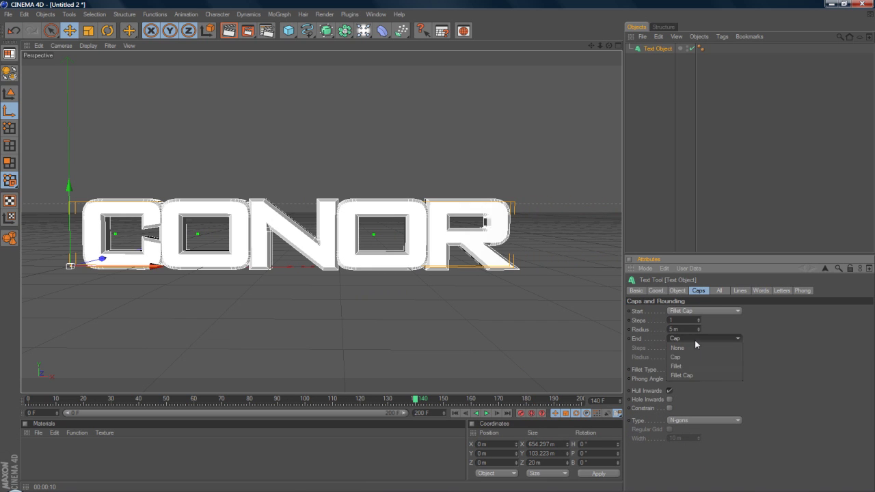
click(695, 372)
click(699, 319)
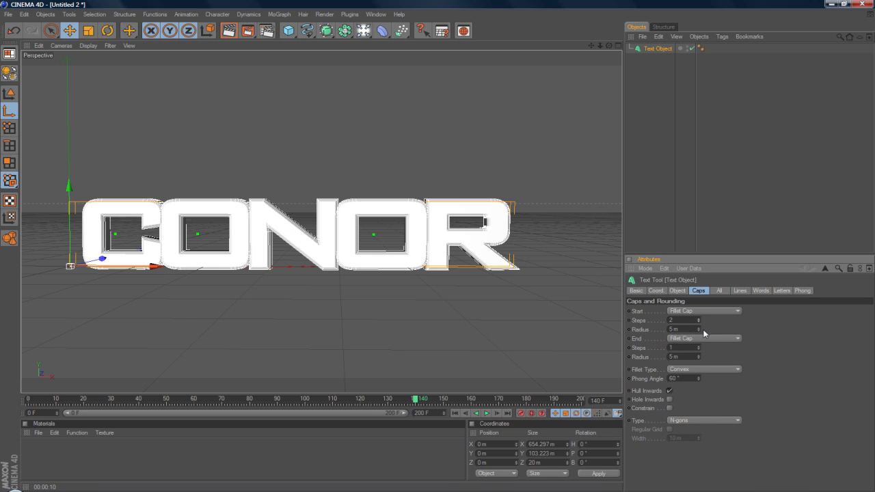
click(678, 290)
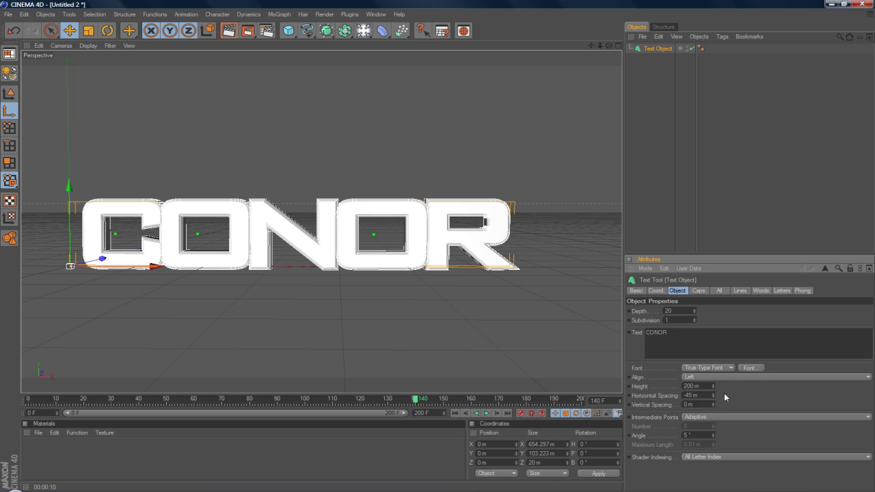
drag(715, 395, 715, 394)
click(726, 189)
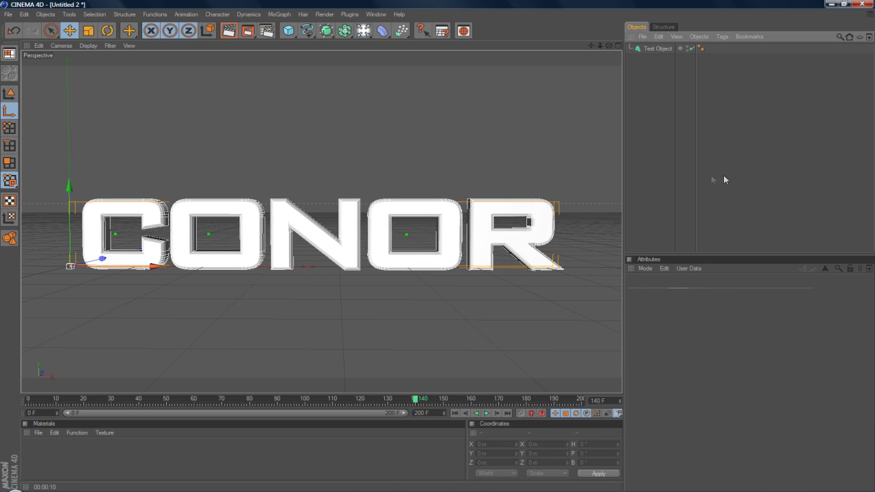
click(39, 433)
Apply a new blue Nukei shader material to the CONOR text and run a test render
mouse_move(67, 329)
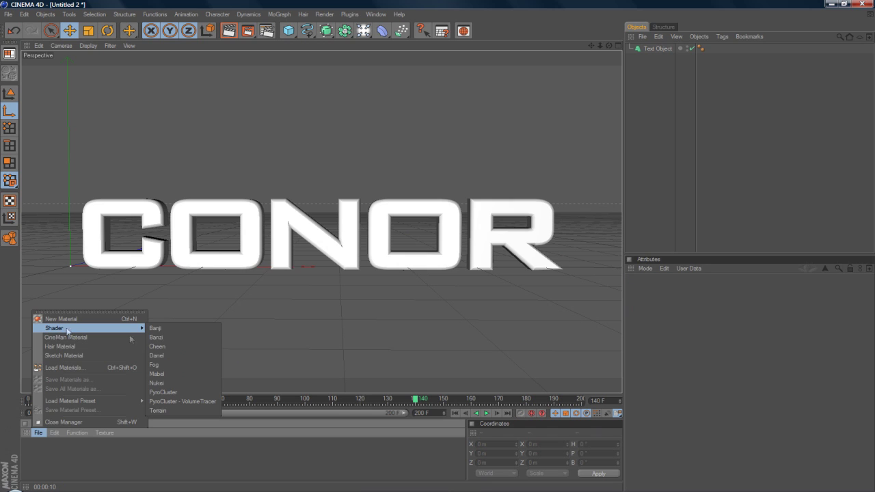
click(156, 383)
drag(180, 231, 182, 232)
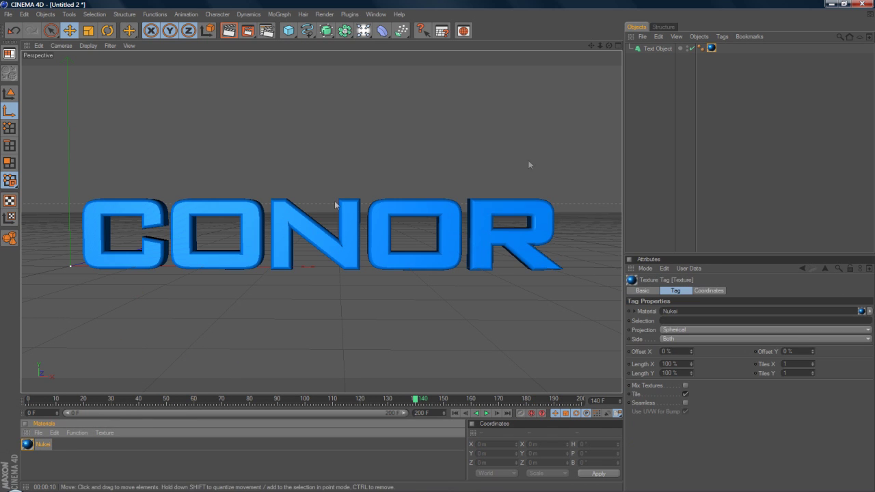
click(723, 156)
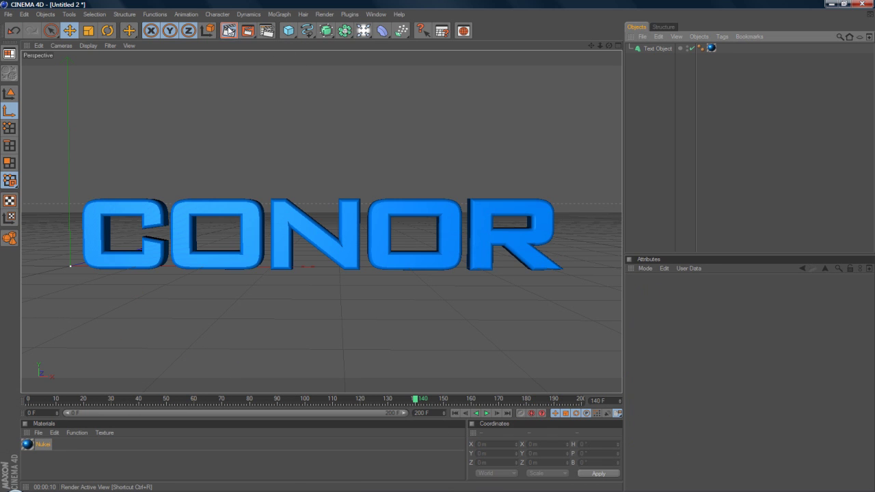
click(229, 31)
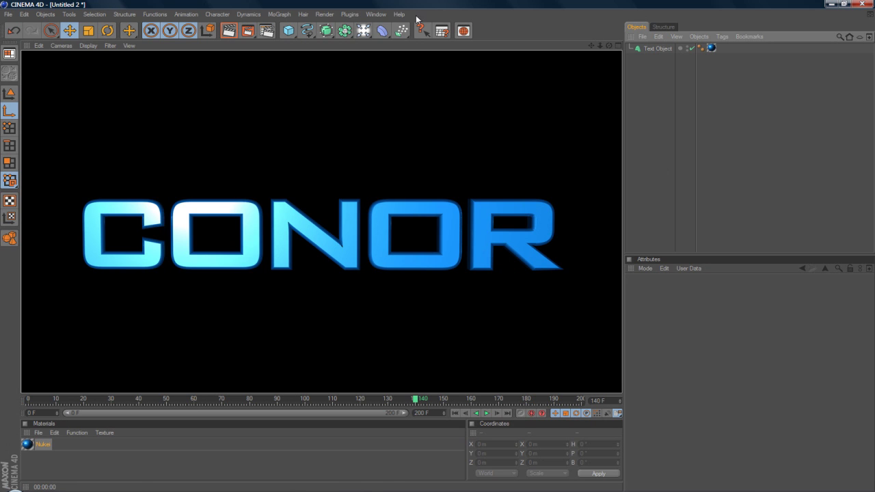
click(369, 229)
Apply the HDV/HDTV 720 29.97 output size preset in Render Settings
click(691, 177)
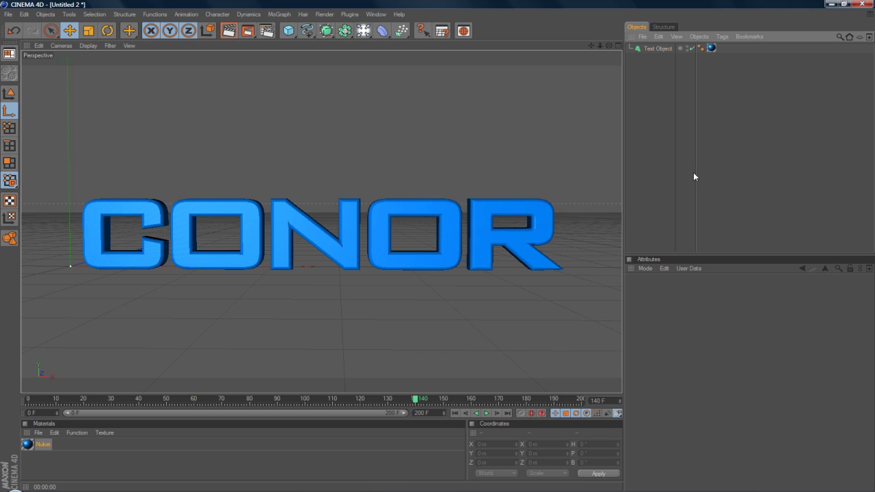
click(325, 15)
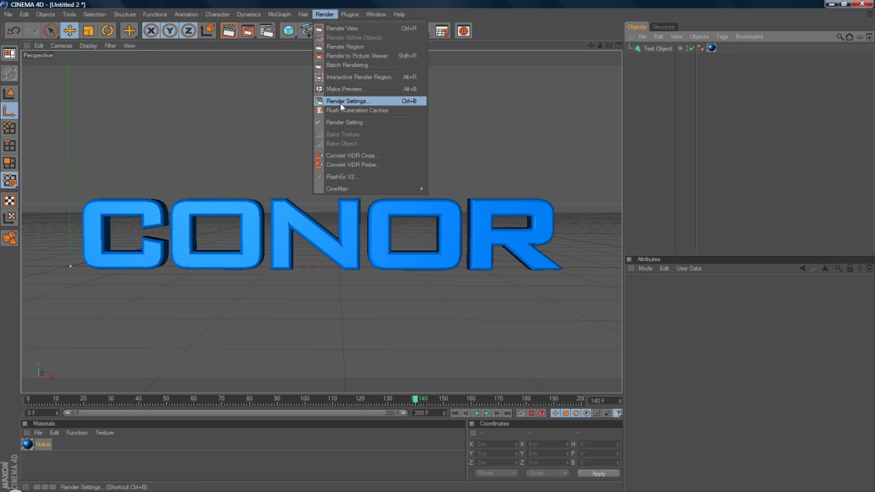
click(342, 101)
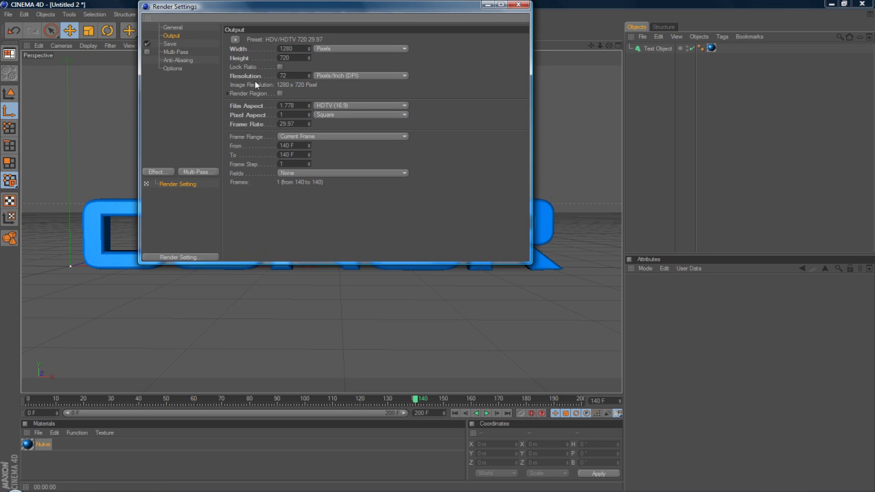
click(237, 40)
mouse_move(272, 65)
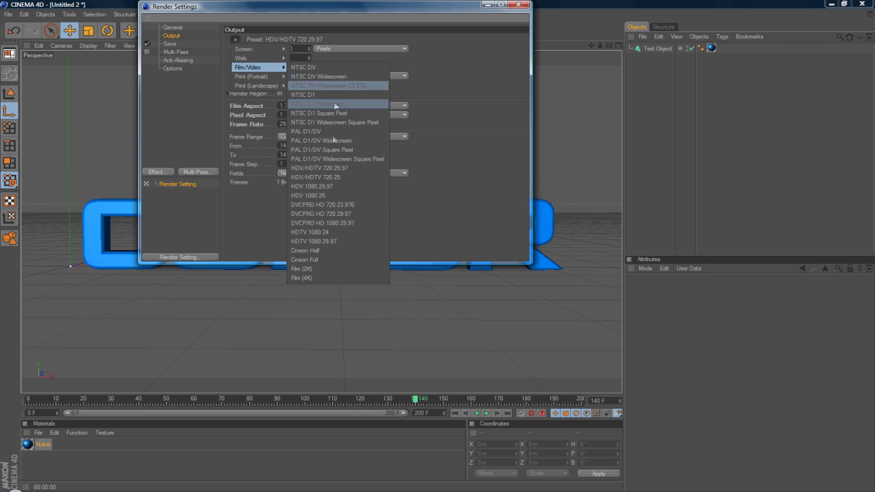
click(319, 167)
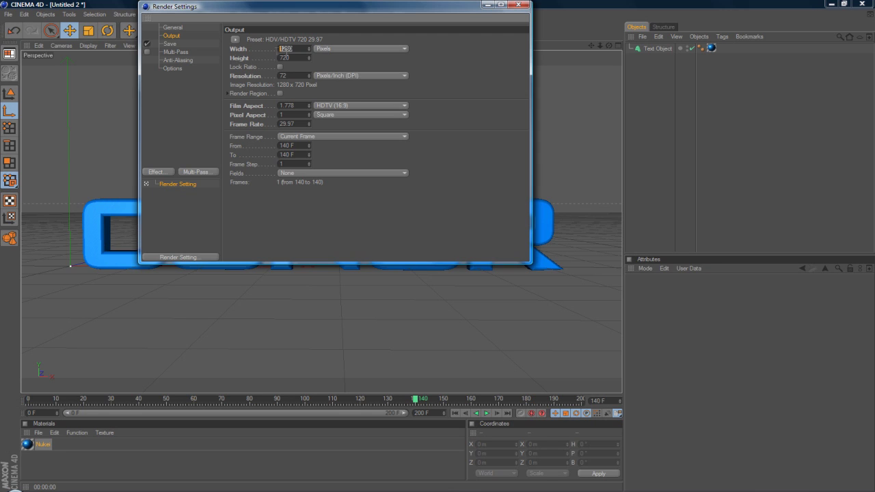
click(287, 58)
Set a Manual frame range ending at 20 F with a frame step of 1
click(299, 137)
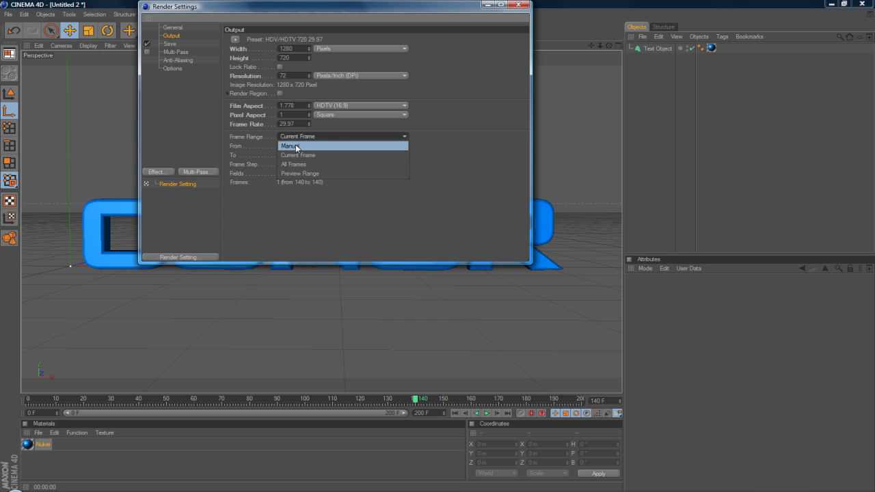
click(295, 144)
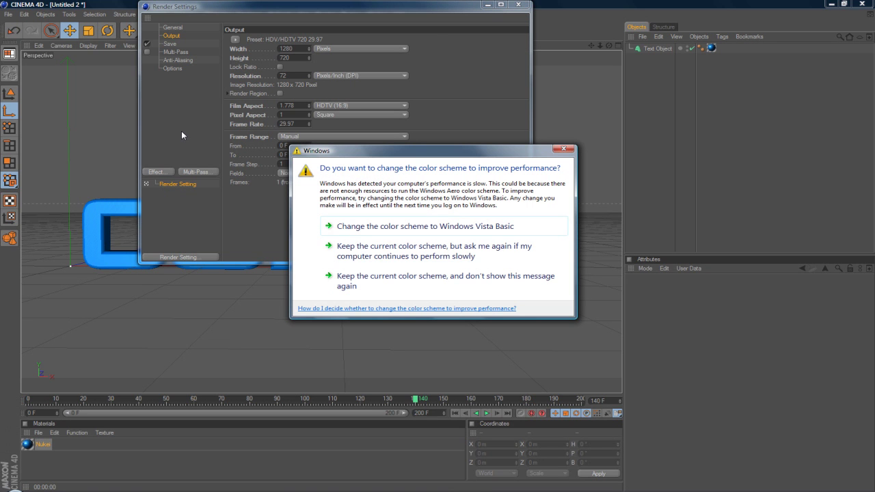
click(387, 253)
click(280, 164)
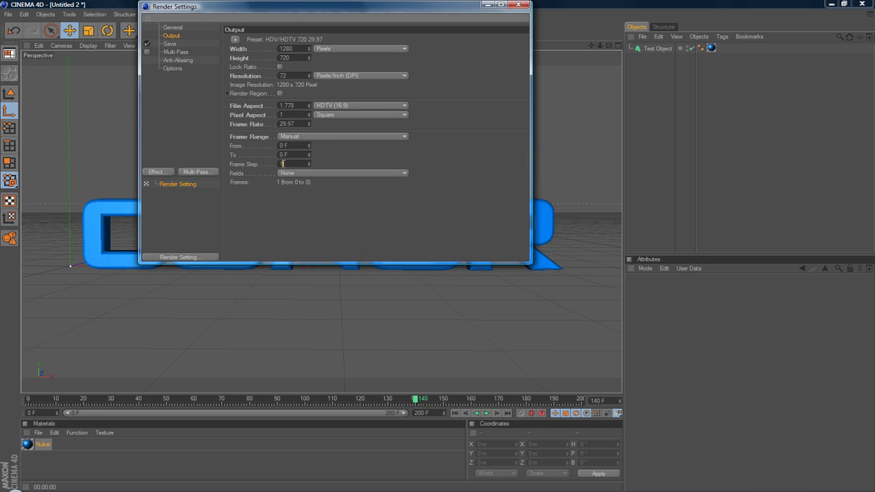
key(BackSpace)
text(20)
key(Return)
text(20)
key(Return)
click(293, 164)
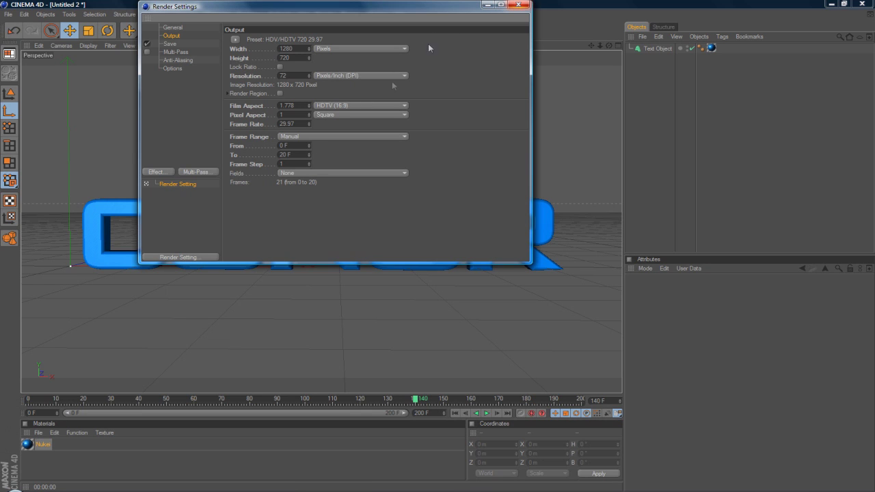
click(518, 5)
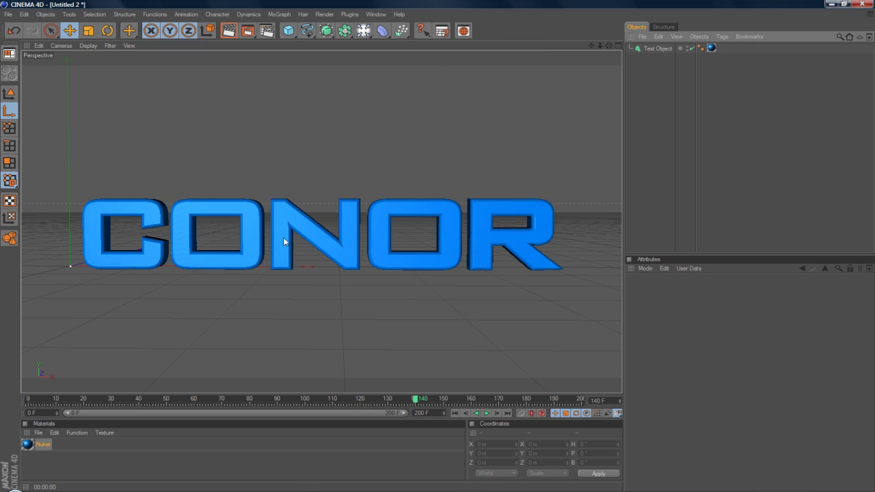
Place CONOR far back at frame 0 and near the camera at frame 20, then preview
click(455, 413)
click(335, 251)
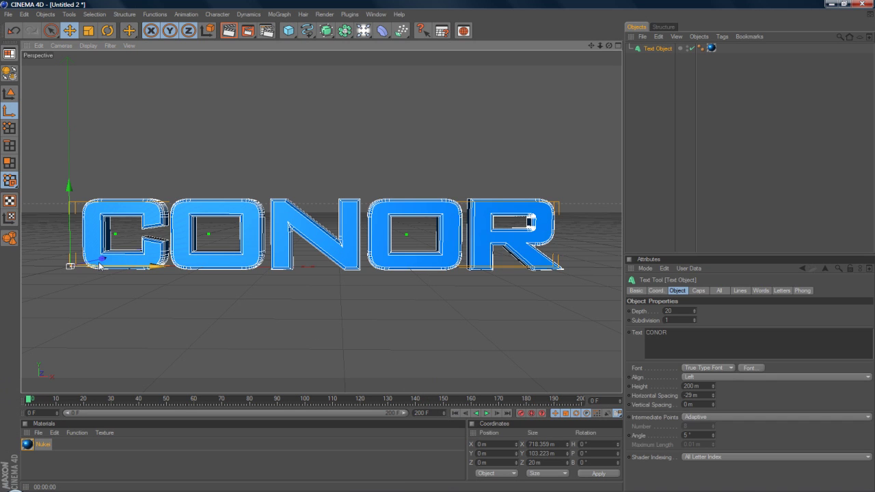
drag(101, 258, 175, 240)
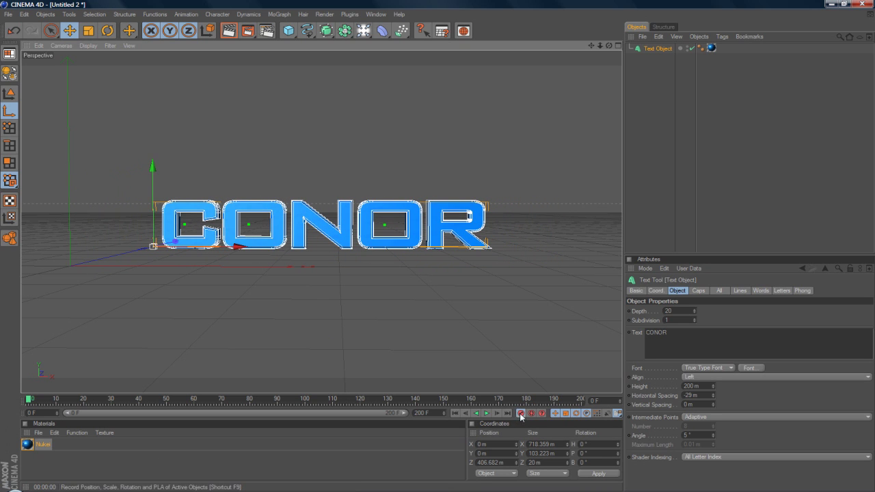
drag(29, 402, 82, 398)
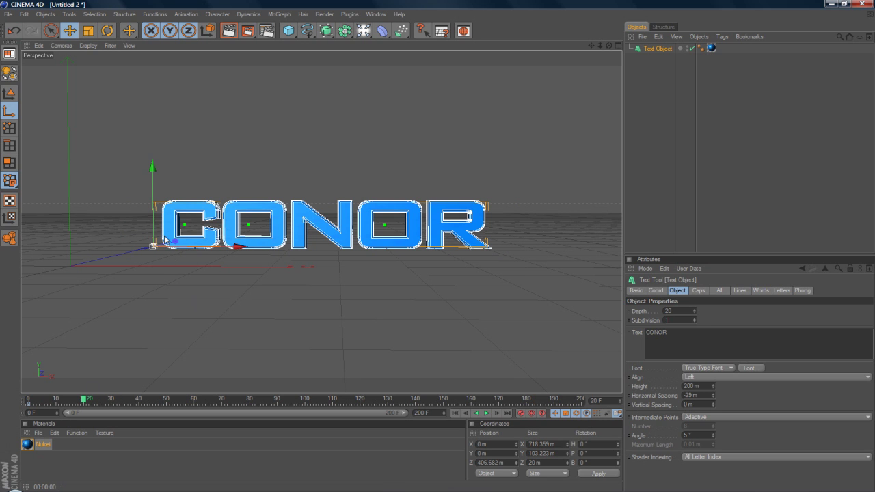
drag(174, 241, 145, 244)
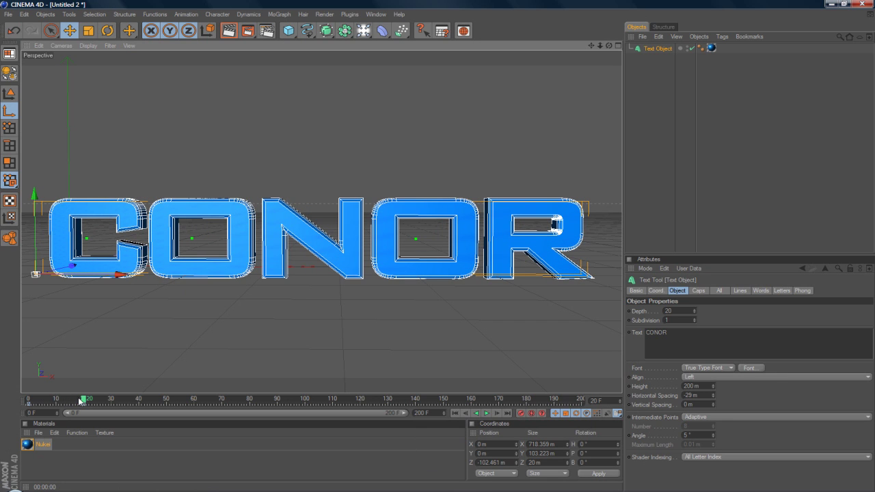
drag(82, 402, 27, 401)
Minimize Cinema 4D and create a new desktop folder named Tutorial
click(831, 5)
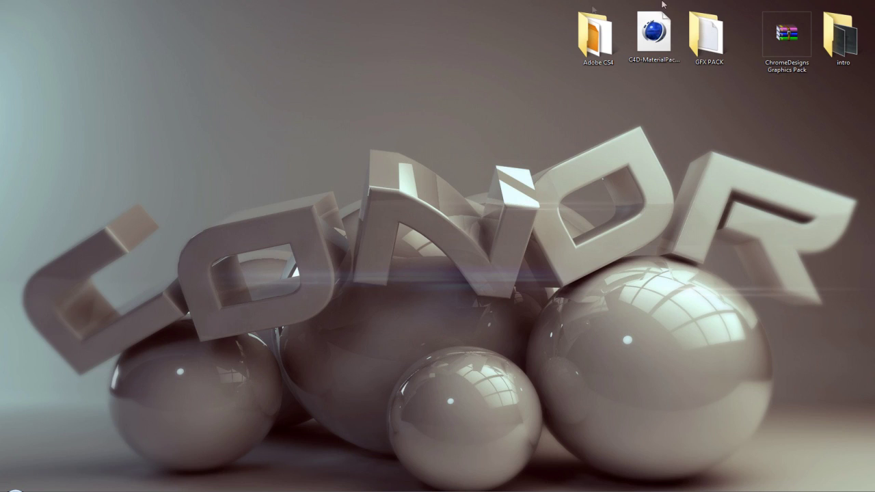
right_click(324, 97)
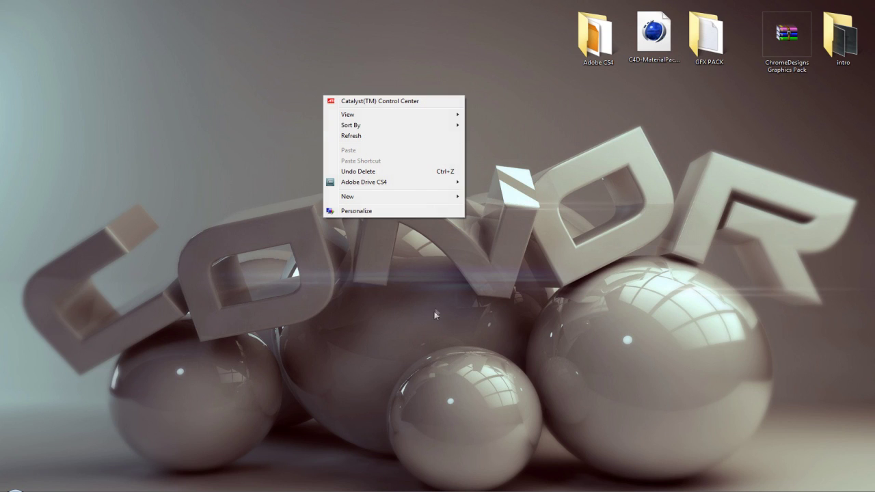
mouse_move(400, 198)
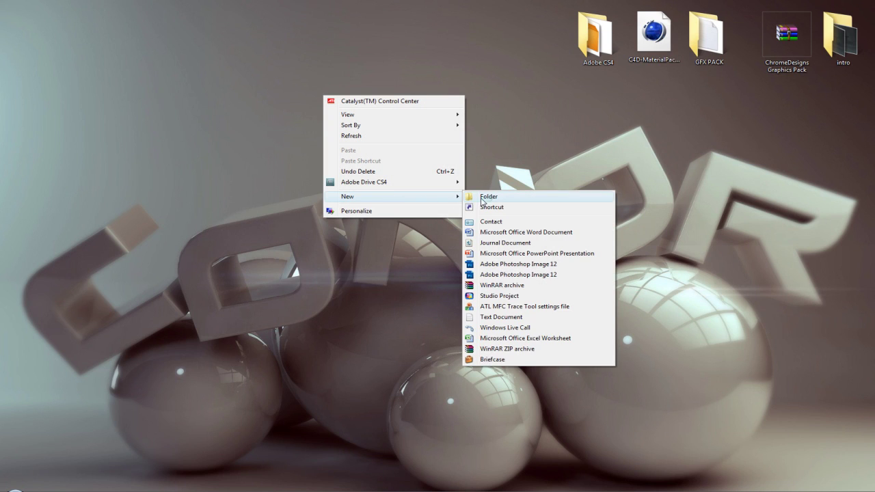
click(478, 198)
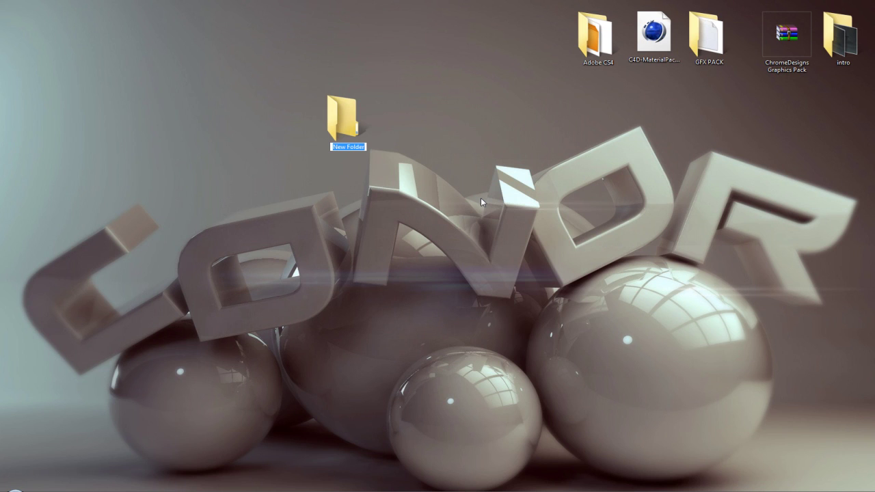
text(tUOrial)
Point the render save path to a file named tut inside the desktop Tutorial folder
key(Return)
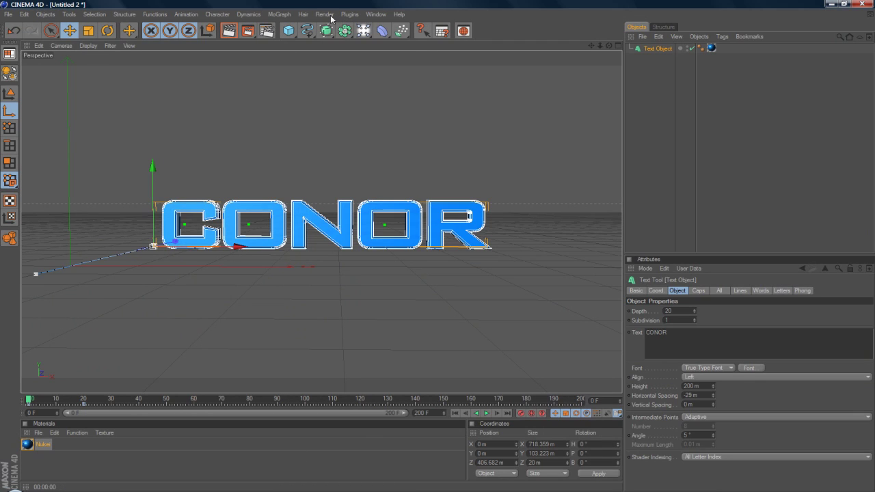
click(329, 15)
click(339, 102)
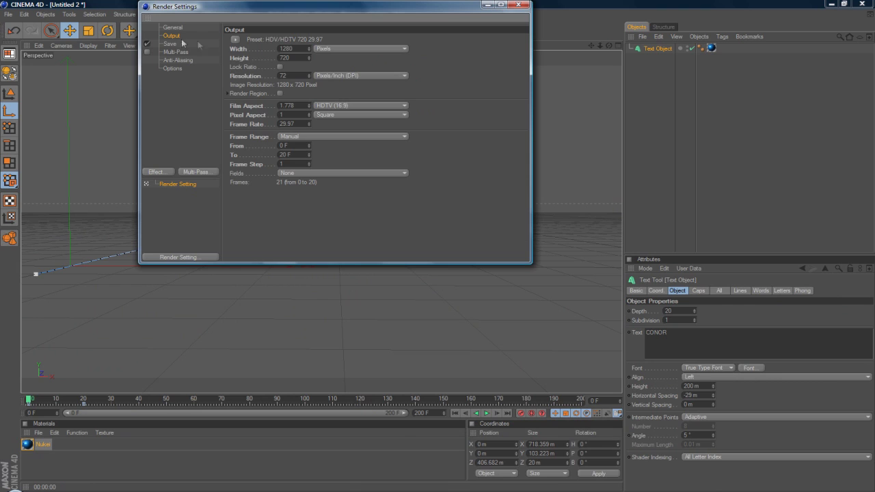
click(179, 44)
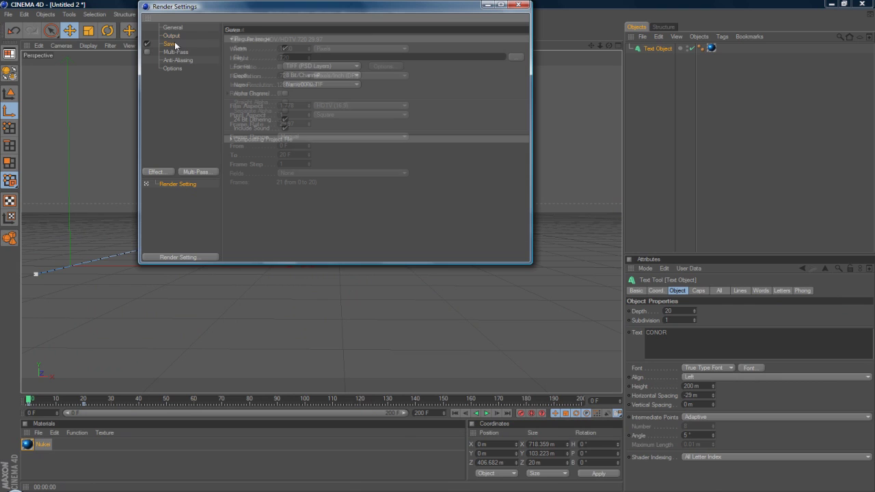
click(381, 58)
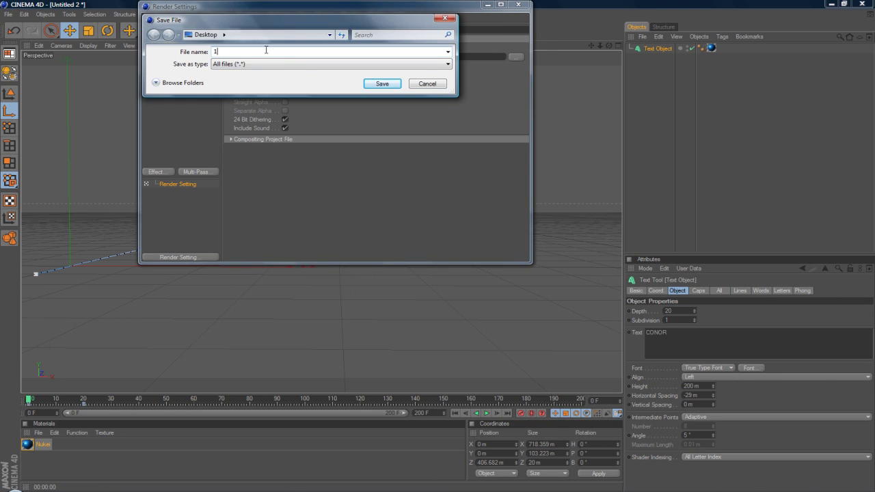
click(224, 35)
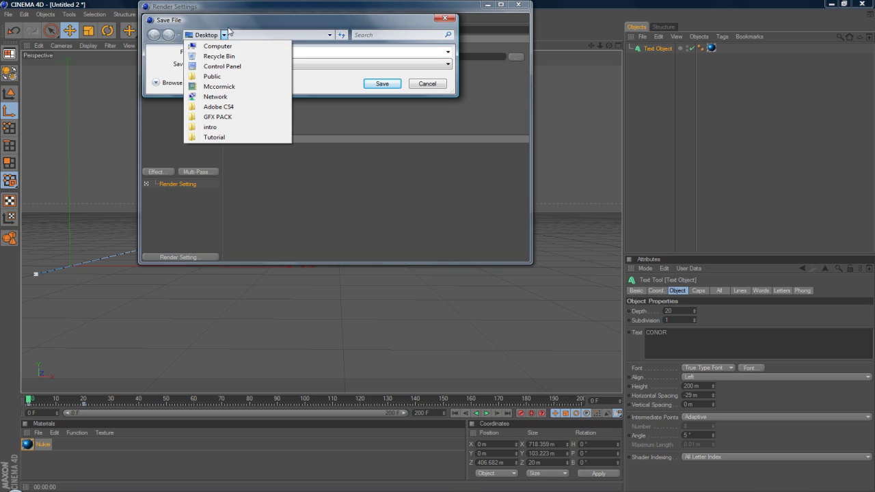
click(215, 137)
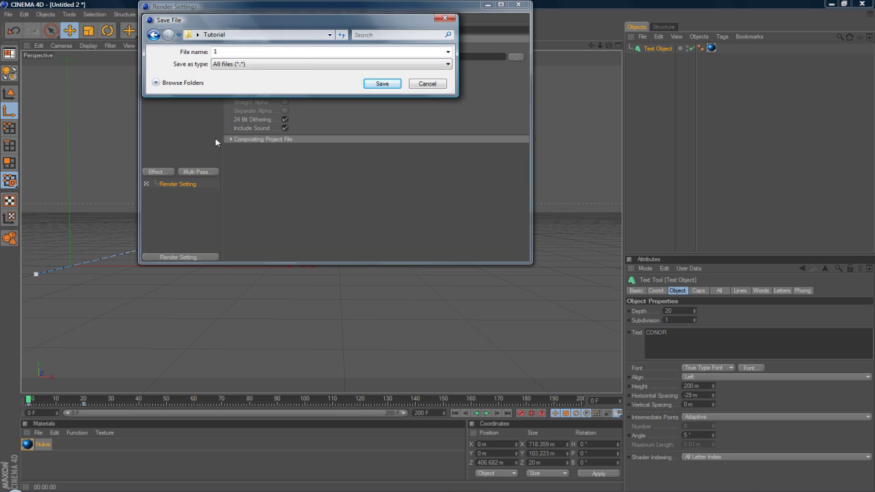
click(232, 53)
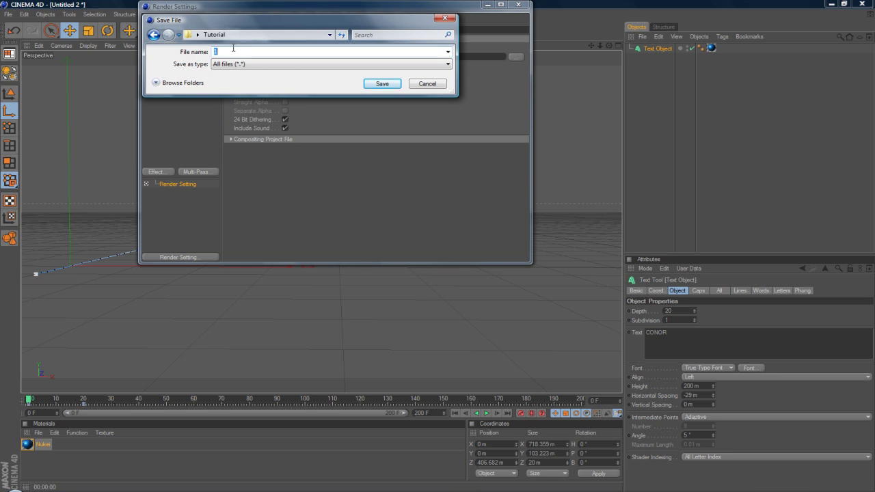
text(tut)
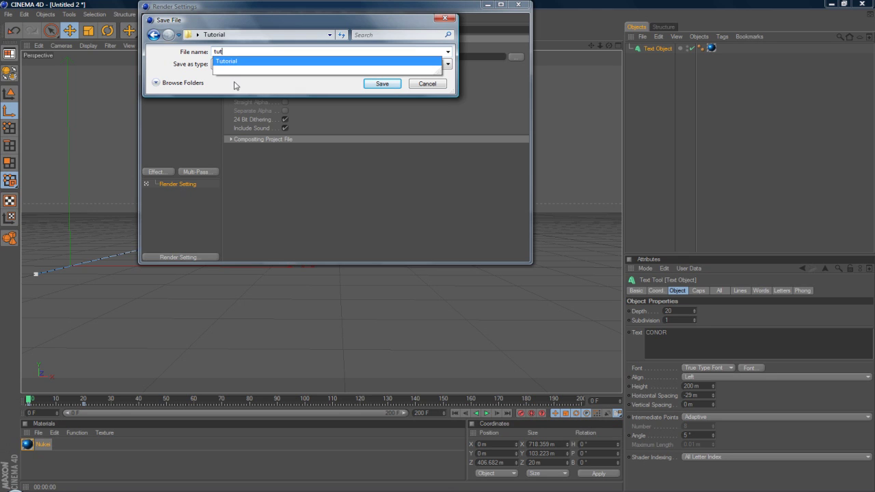
click(386, 84)
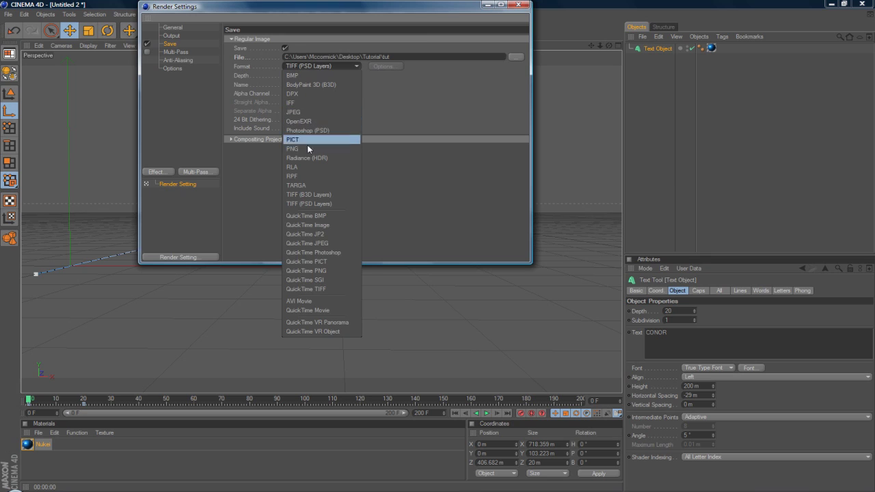
Switch the output format to PNG with alpha channel and run a test render of CONOR
click(309, 149)
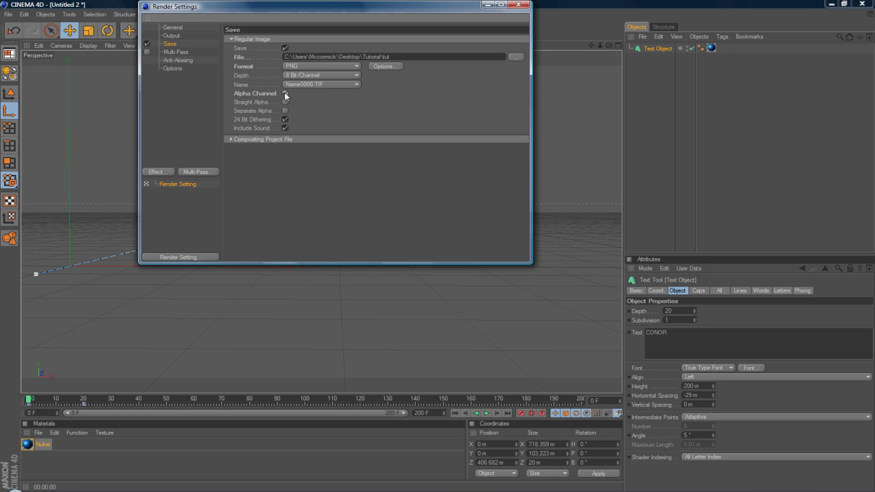
click(527, 6)
click(701, 148)
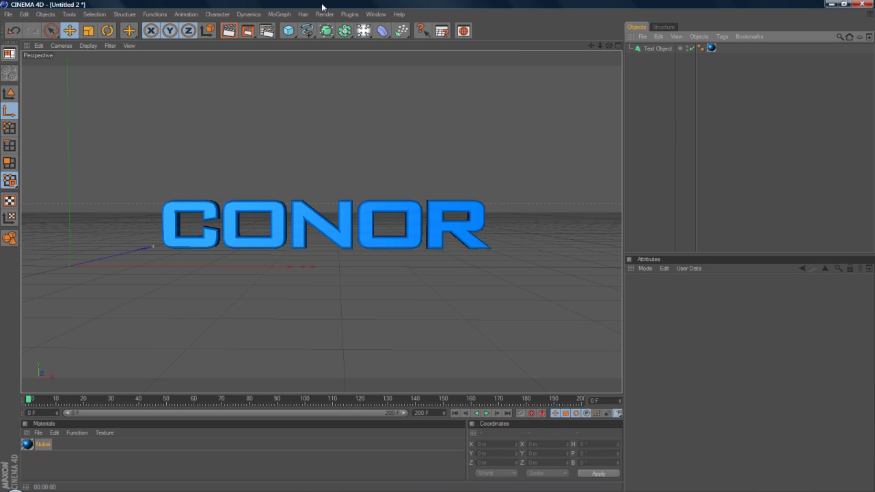
click(230, 31)
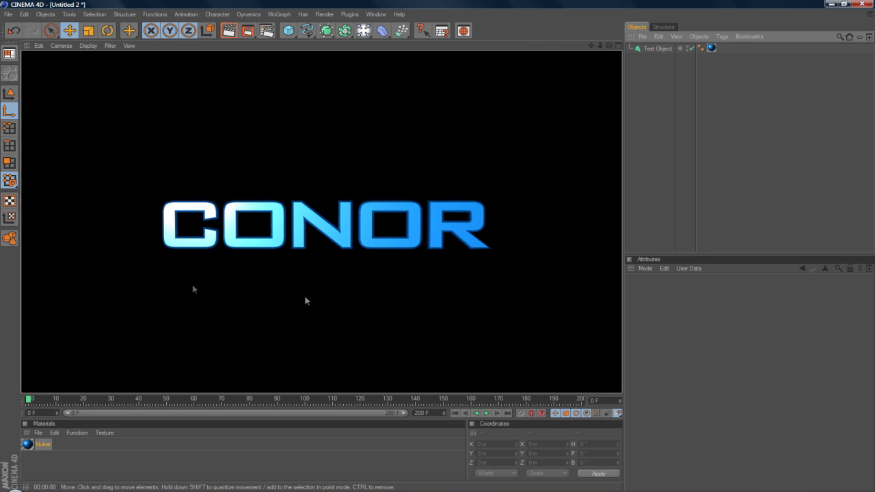
Enlarge the Picture Viewer to watch all 21 frames render, then switch to After Effects
click(325, 14)
click(773, 89)
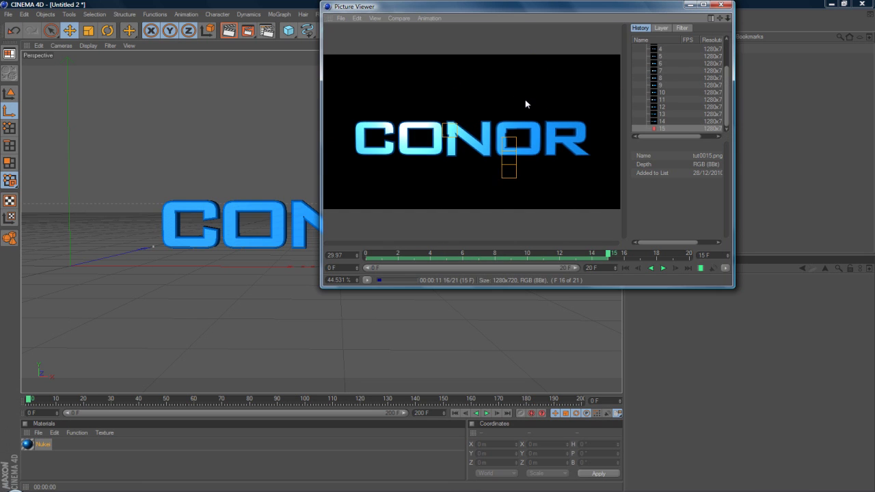
drag(451, 7, 195, 45)
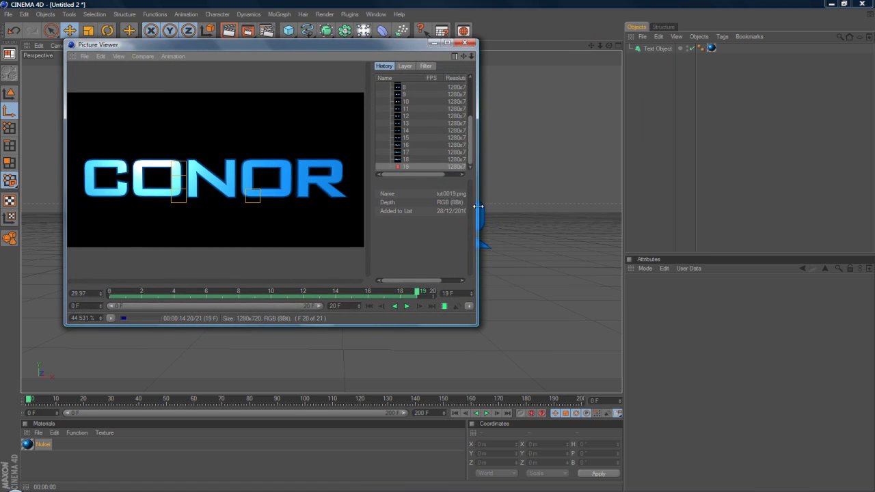
drag(478, 231, 697, 232)
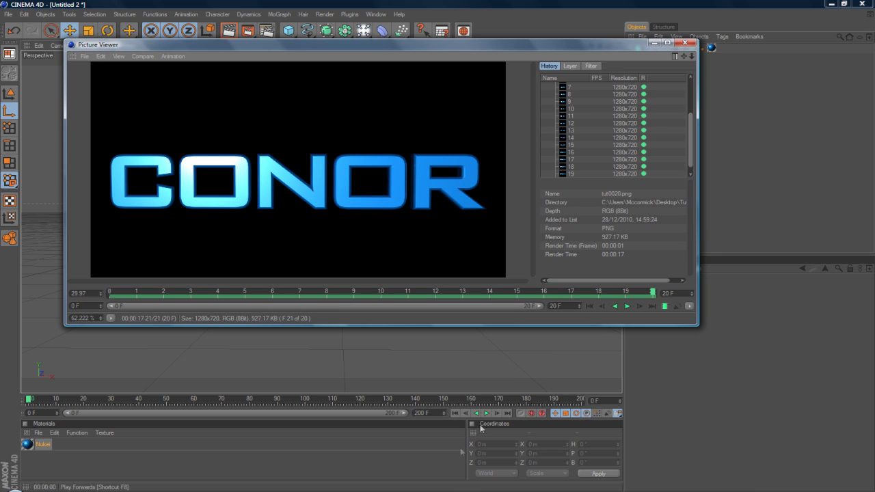
click(361, 465)
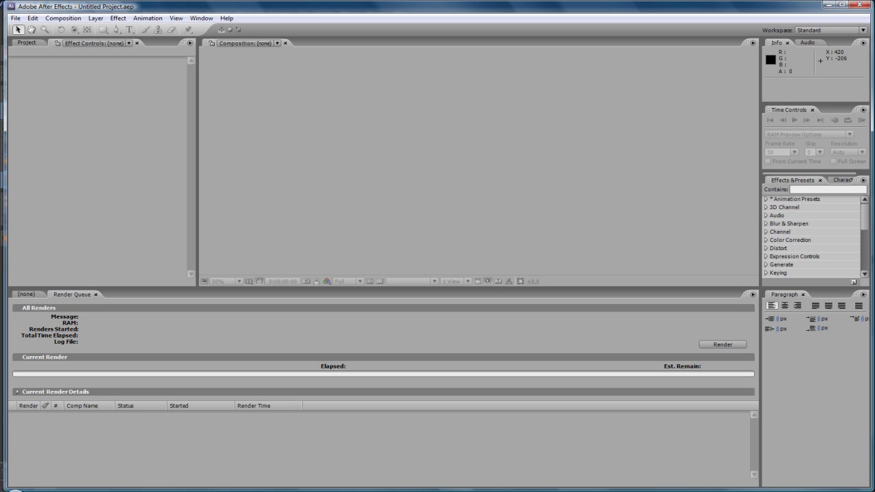
Maximise After Effects and import tut0000 from Desktop\Tutorial as a PNG sequence
click(842, 5)
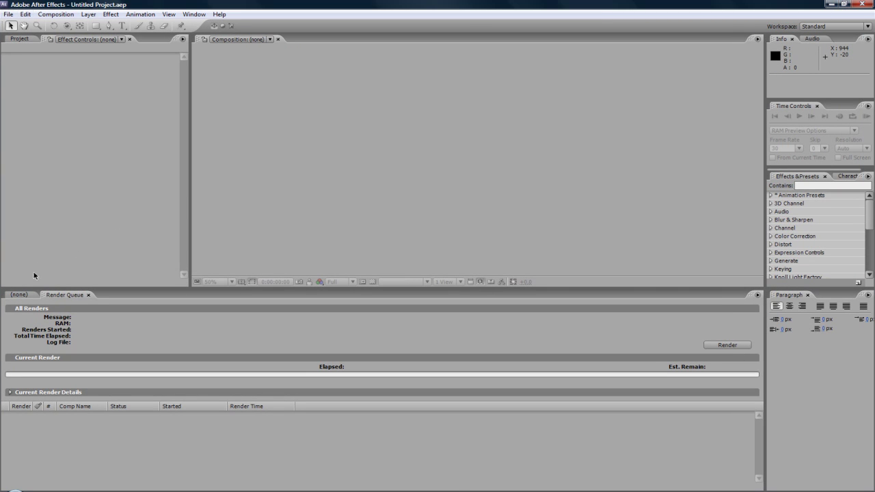
click(19, 294)
click(6, 15)
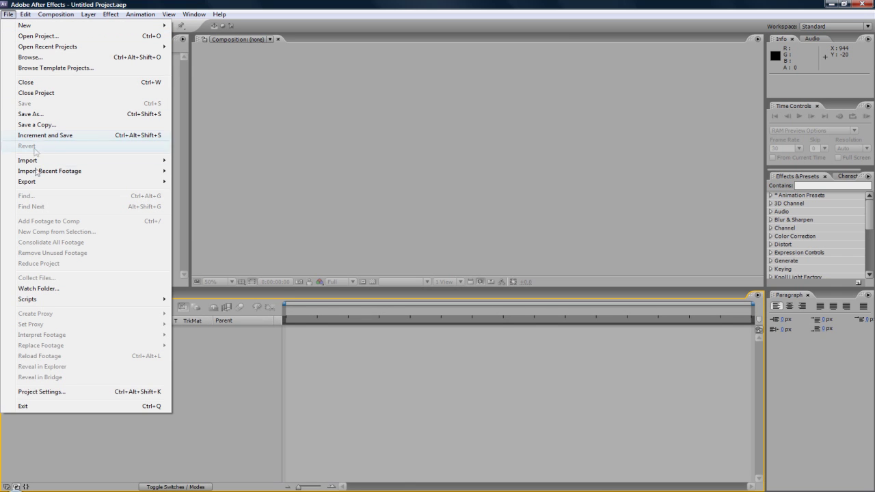
mouse_move(39, 163)
click(213, 166)
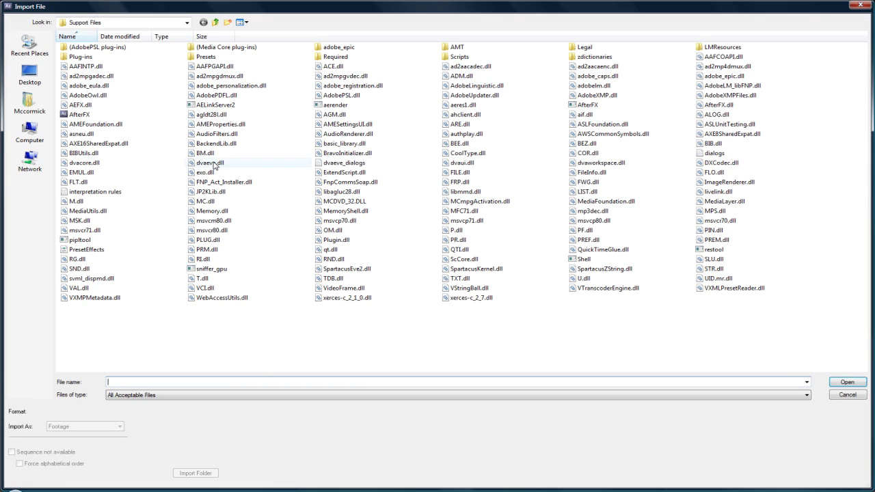
click(29, 75)
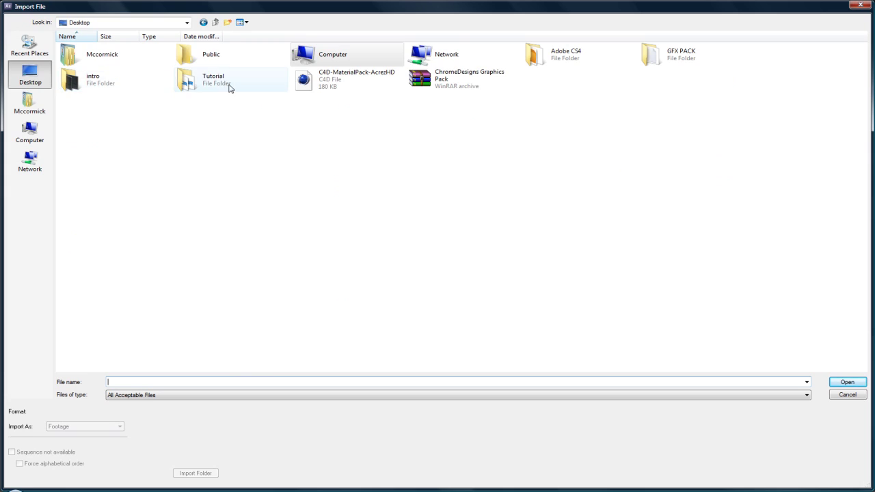
double_click(229, 88)
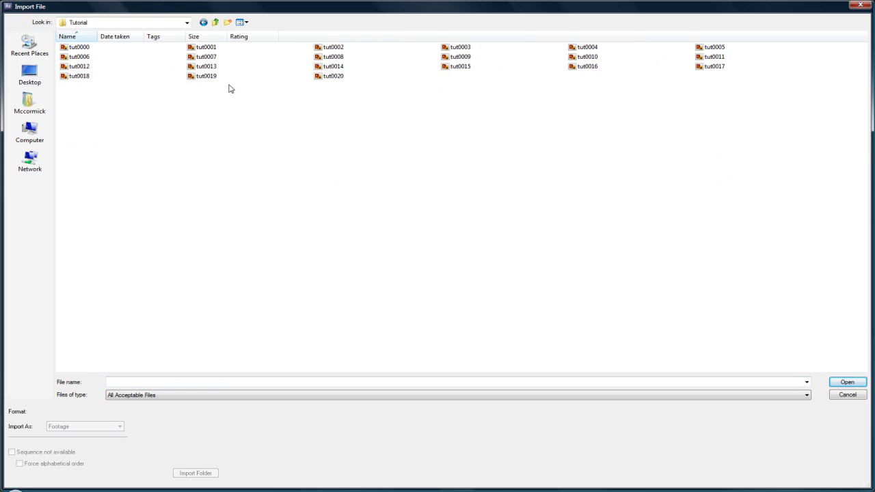
double_click(80, 47)
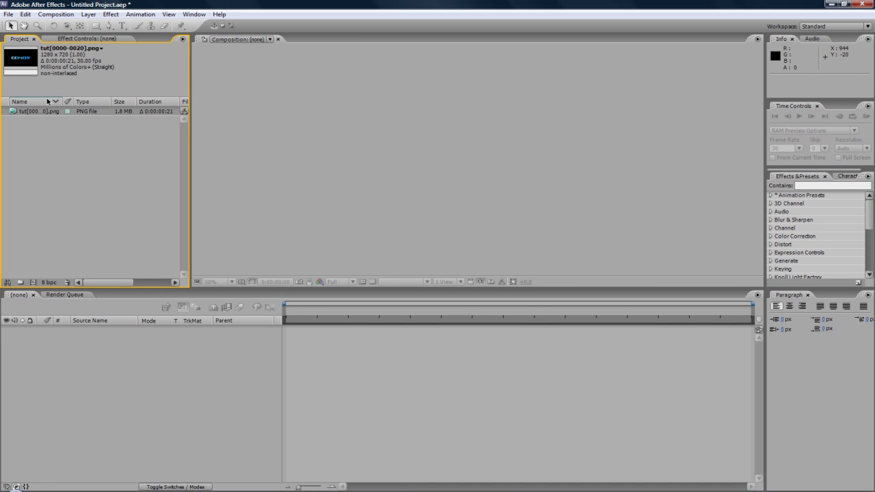
Create the 'tut' composition from the PNG sequence and set viewer resolution to Full
drag(62, 377, 61, 376)
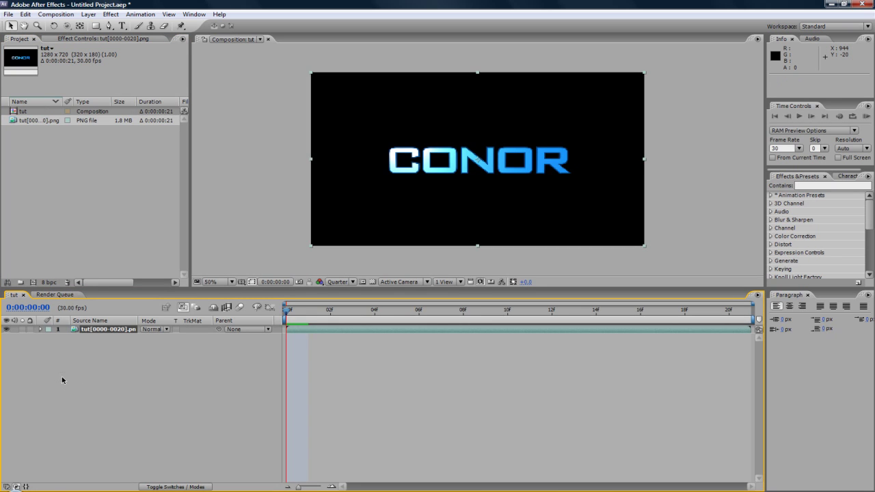
click(338, 281)
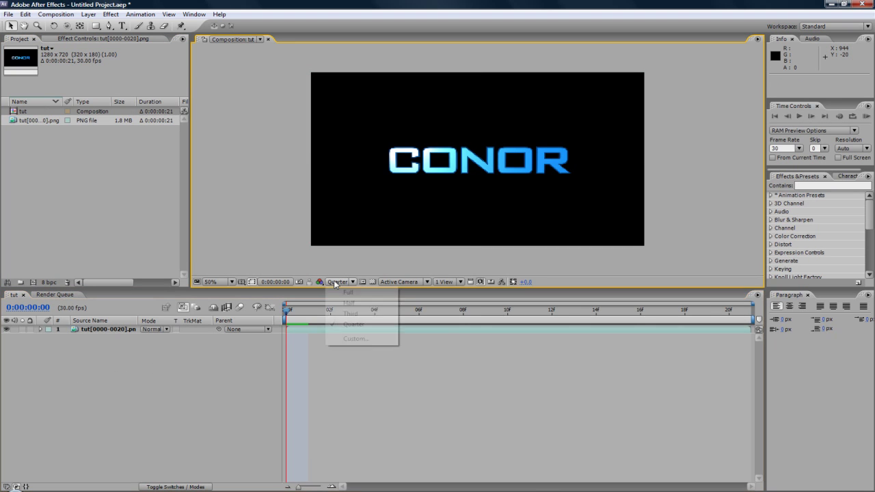
click(338, 282)
click(338, 281)
click(337, 293)
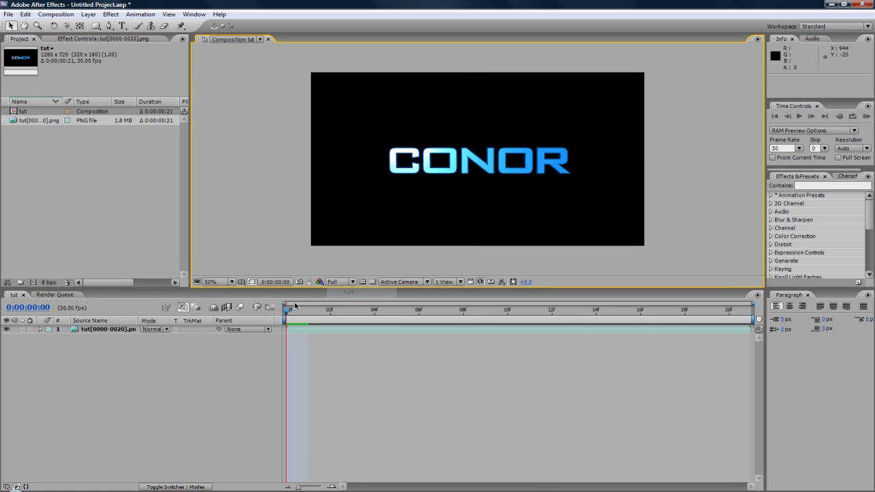
Scrub to around frame 6 and play a preview of the CONOR animation
drag(291, 311, 476, 311)
key(space)
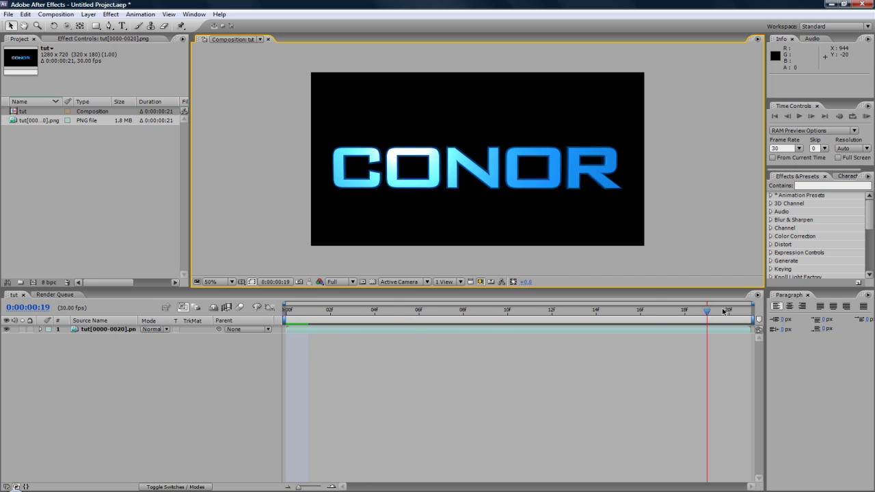
click(226, 355)
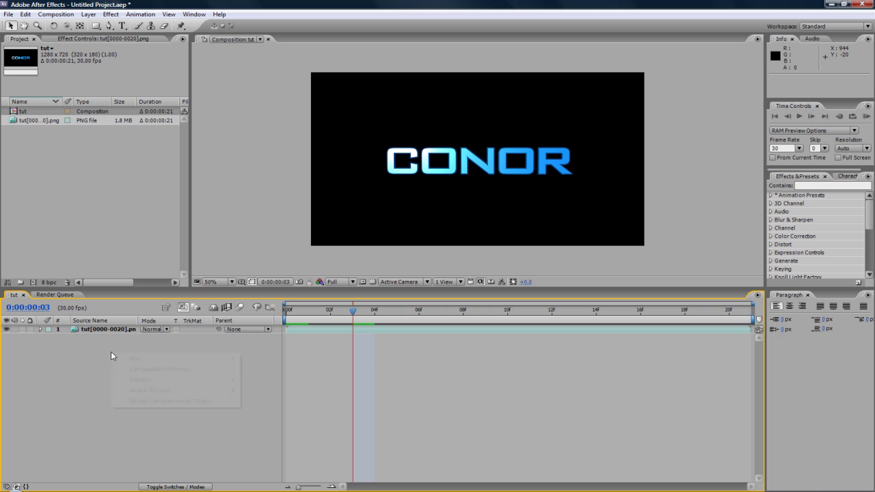
mouse_move(178, 358)
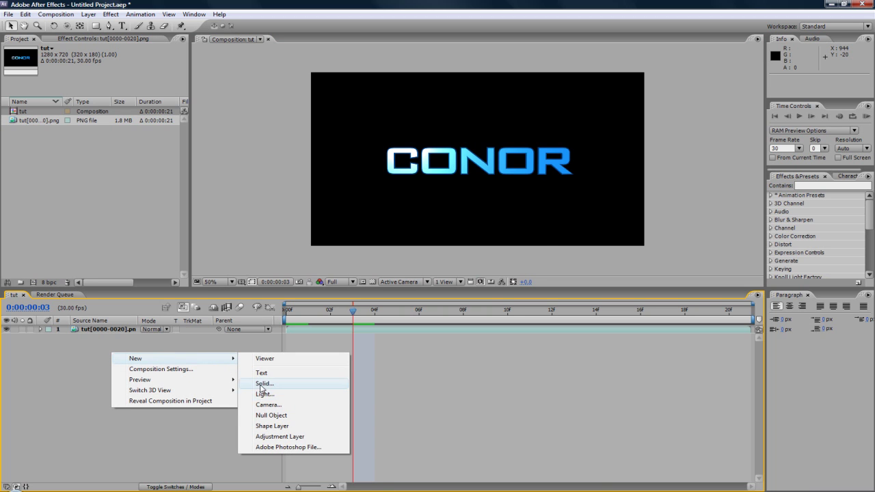
Add a comp-sized 1280x720 light grey solid, 'Light Gray Solid 1', to the tut composition
click(263, 383)
click(390, 258)
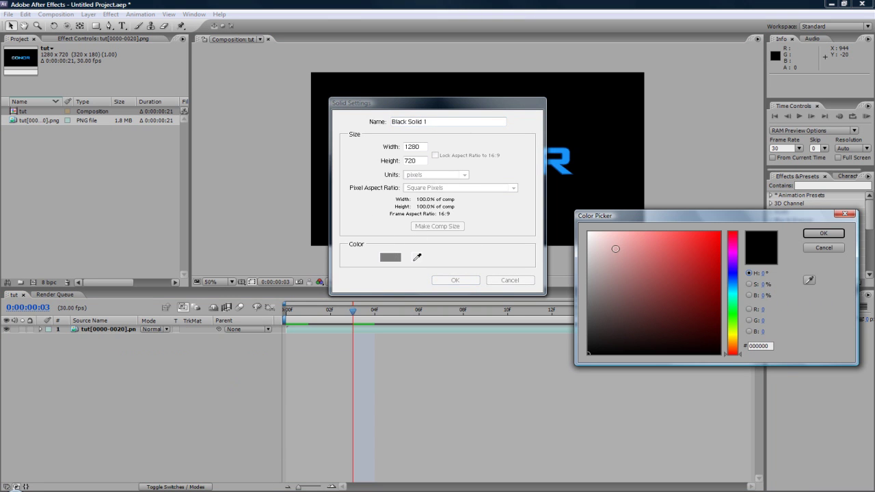
click(615, 249)
click(823, 233)
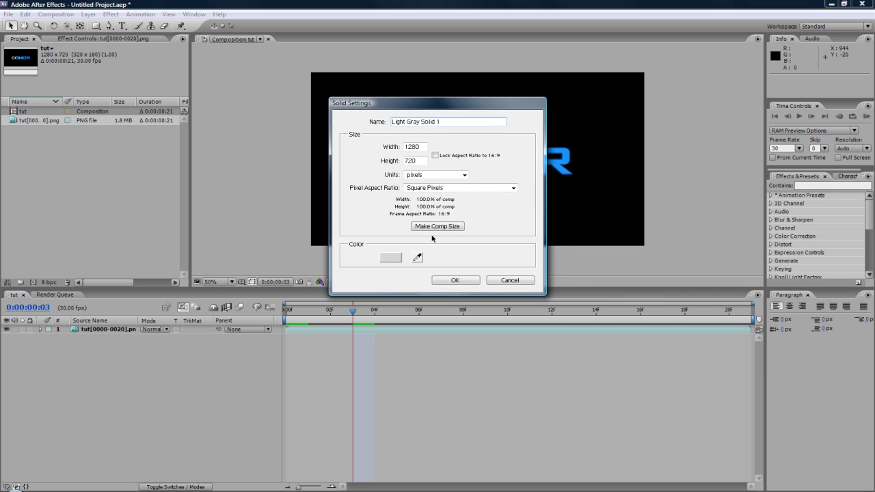
click(436, 229)
click(455, 281)
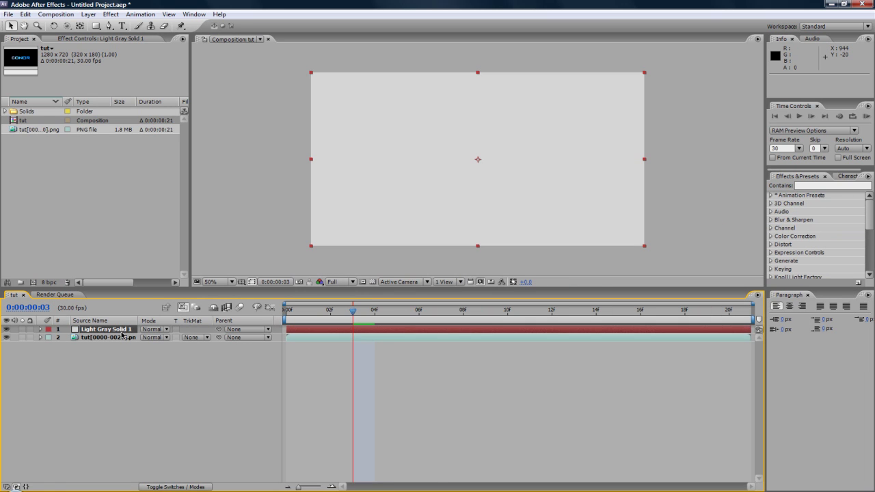
Move Light Gray Solid 1 beneath the CONOR PNG layer and scrub to frame 14
drag(121, 340, 119, 351)
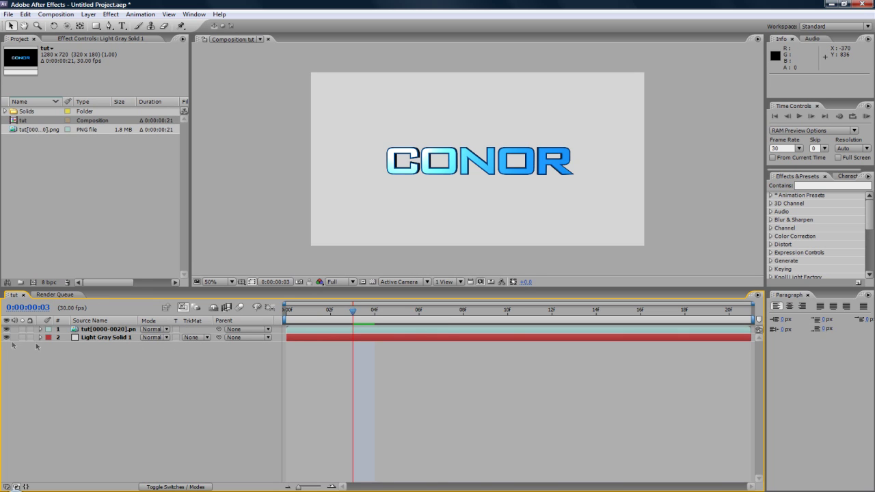
drag(353, 311, 598, 293)
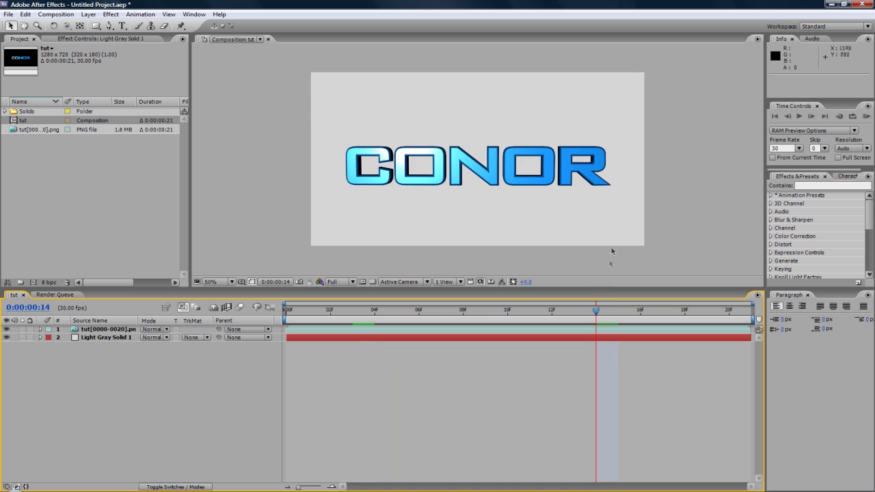
scroll(626, 215, up, 3)
scroll(445, 195, down, 1)
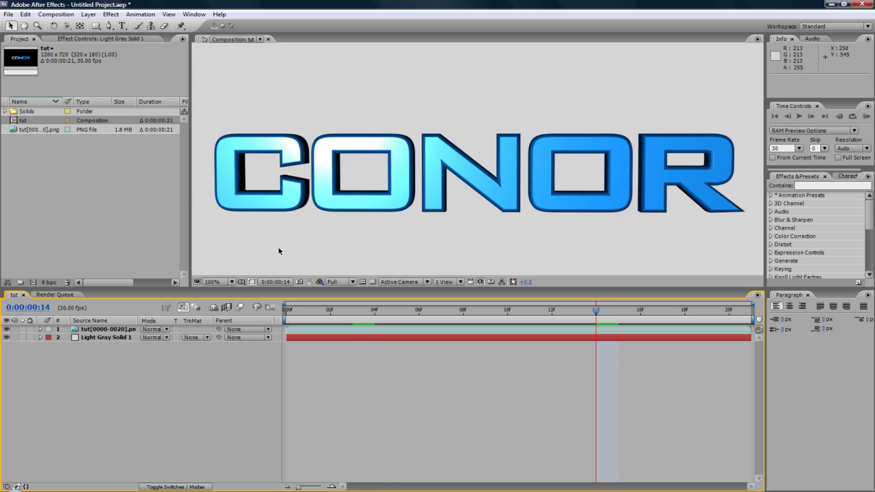
scroll(279, 251, down, 1)
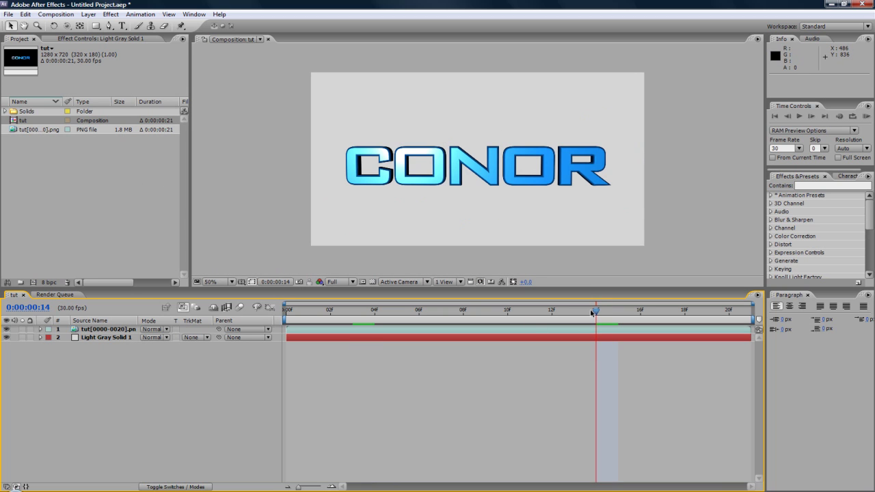
Scrub through the animation and RAM preview CONOR over the grey background
drag(595, 312, 309, 312)
drag(396, 304, 596, 310)
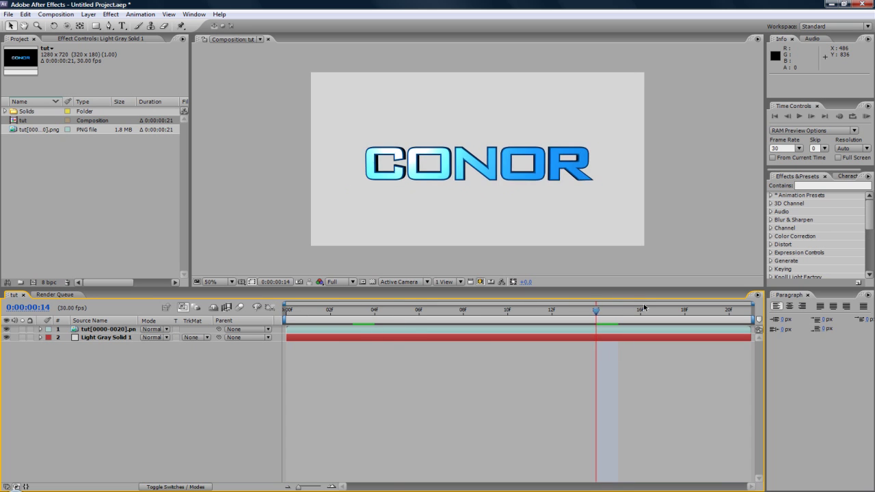
key(KP_0)
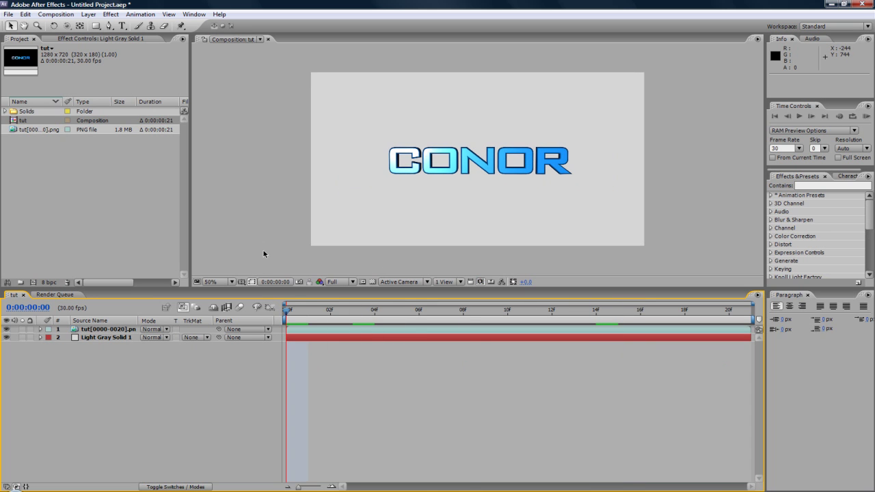